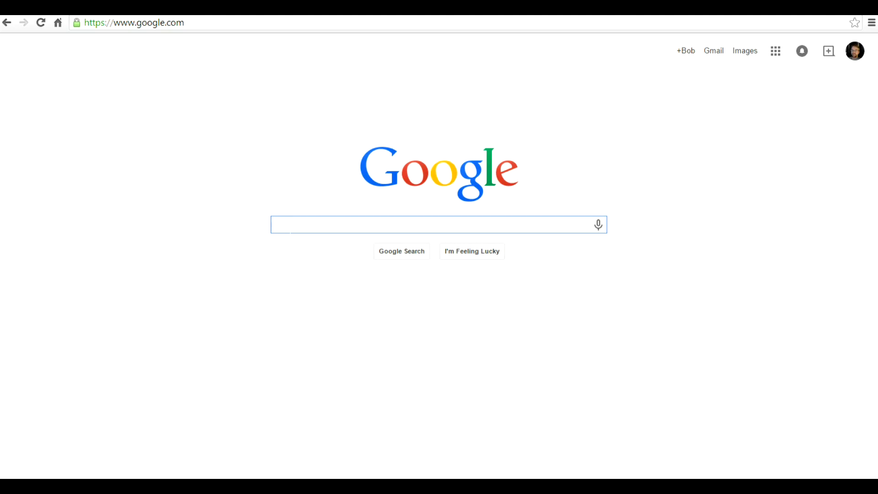
Search Google Images for "delta heavy rocket" and open the first photo of the rocket on its launch pad.
text(delta h)
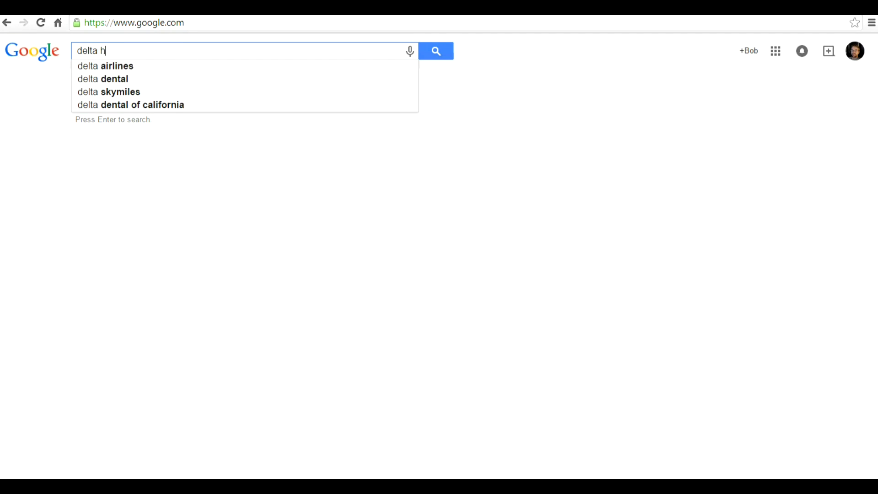
text(eavy rocket)
key(Return)
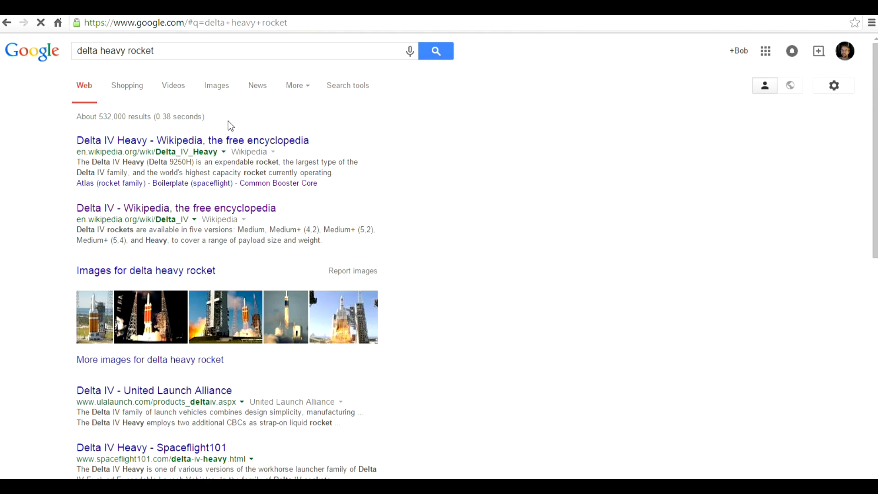
click(217, 85)
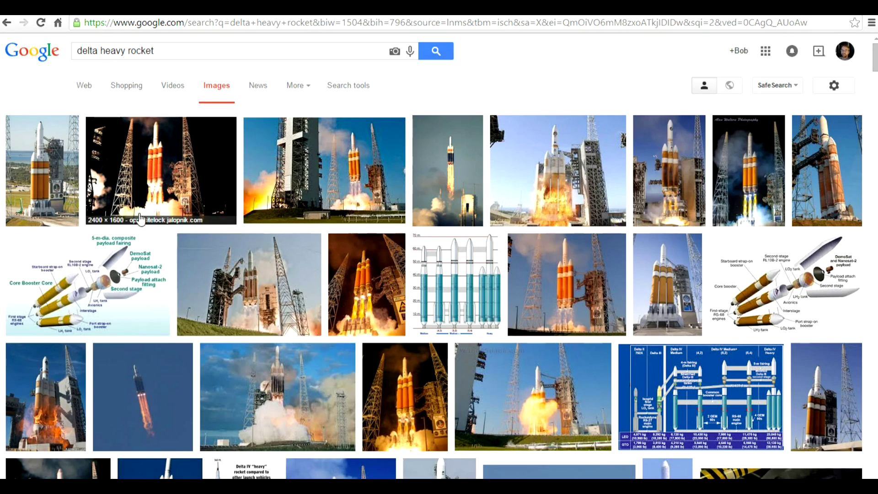
click(42, 170)
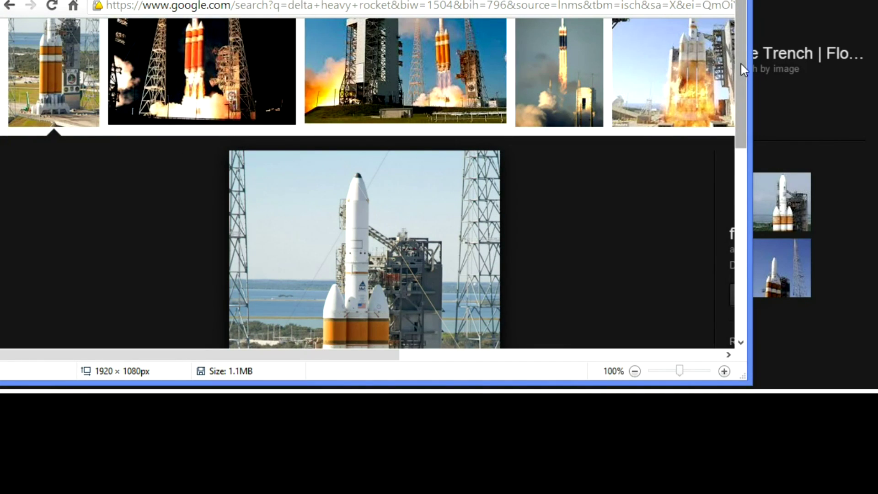
In Paint, crop the screenshot to the rocket photo and further to a narrow strip of the orange booster, about 13 × 189 px.
drag(740, 62, 740, 172)
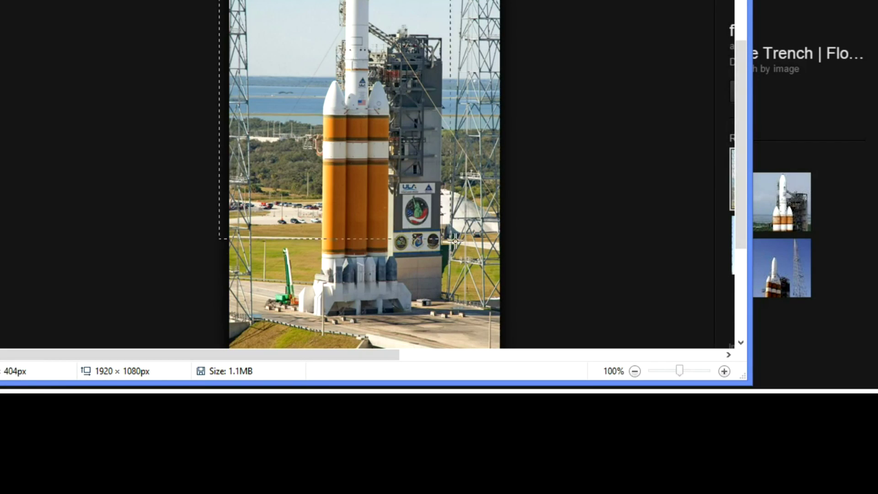
drag(455, 241, 525, 355)
key(ctrl+shift+x)
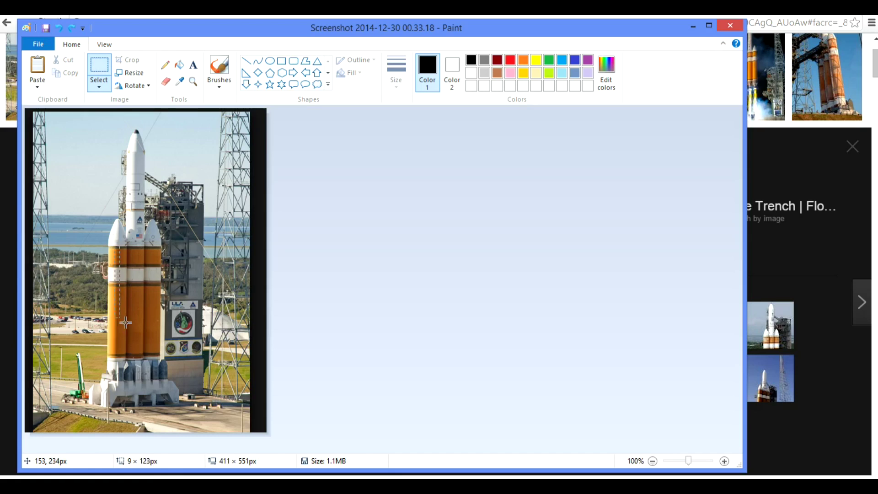
drag(125, 322, 129, 358)
key(ctrl+shift+x)
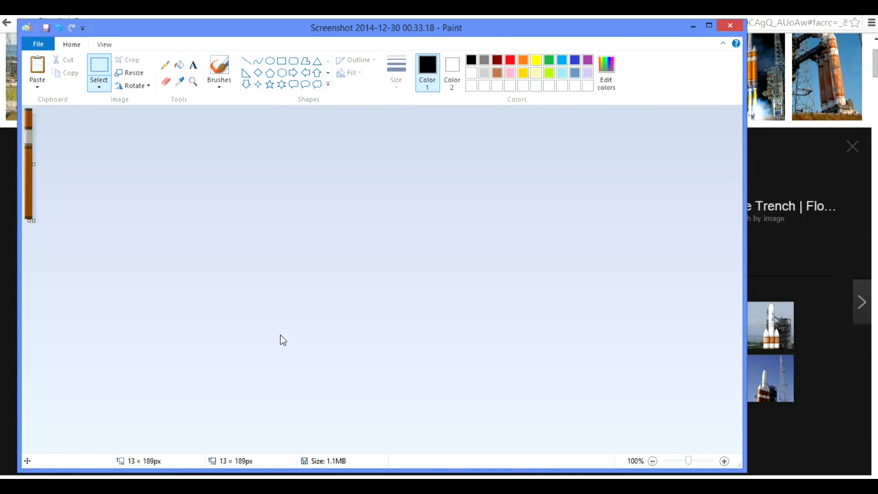
Trim the edges of the booster strip to 12 × 187 px and save it as the PNG image delta in the History folder.
click(193, 81)
click(32, 178)
click(43, 186)
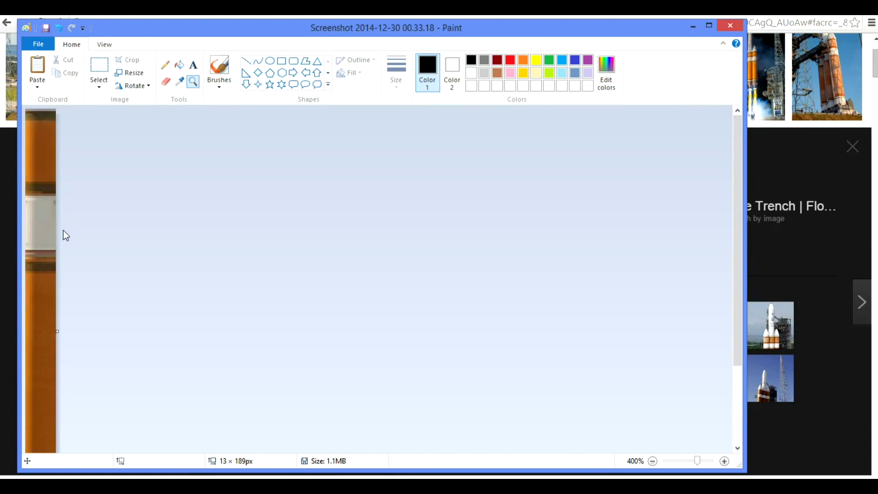
click(102, 71)
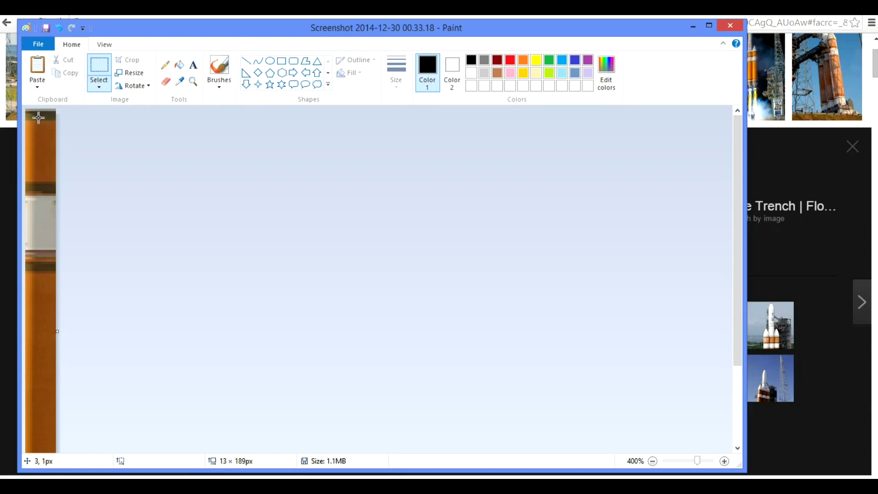
drag(35, 119, 63, 182)
scroll(125, 211, down, 1)
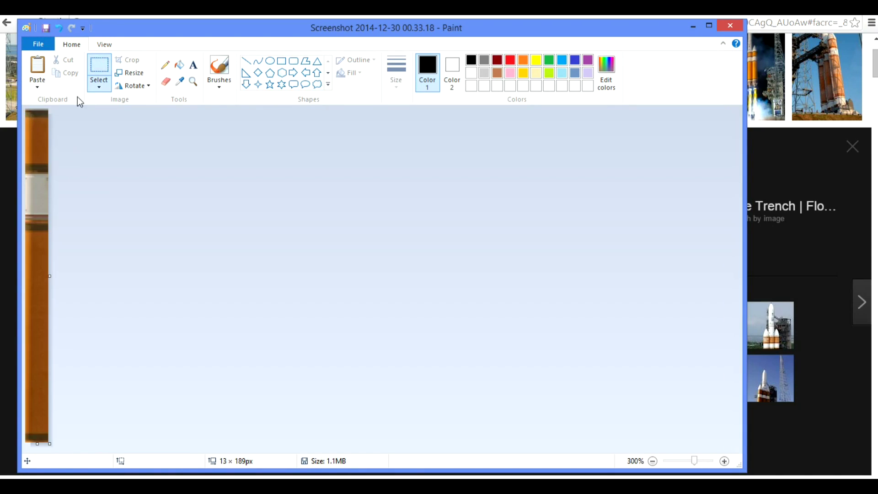
drag(26, 110, 51, 350)
drag(56, 445, 49, 442)
click(128, 61)
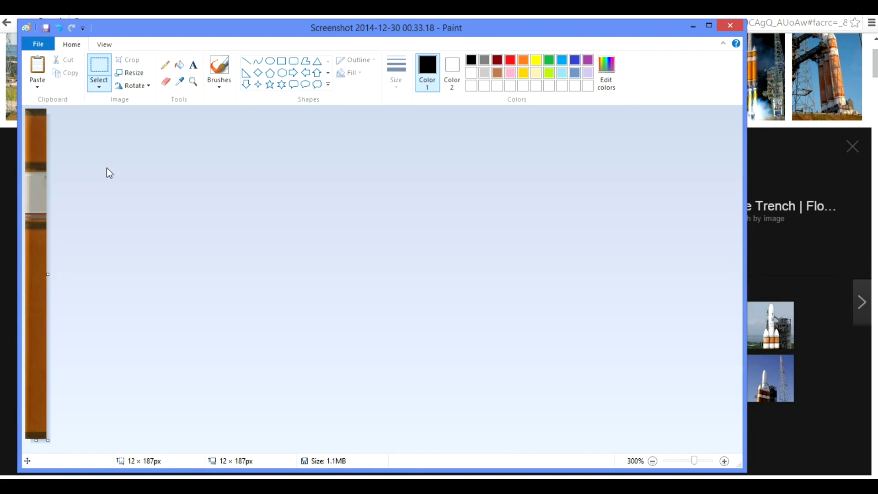
click(38, 44)
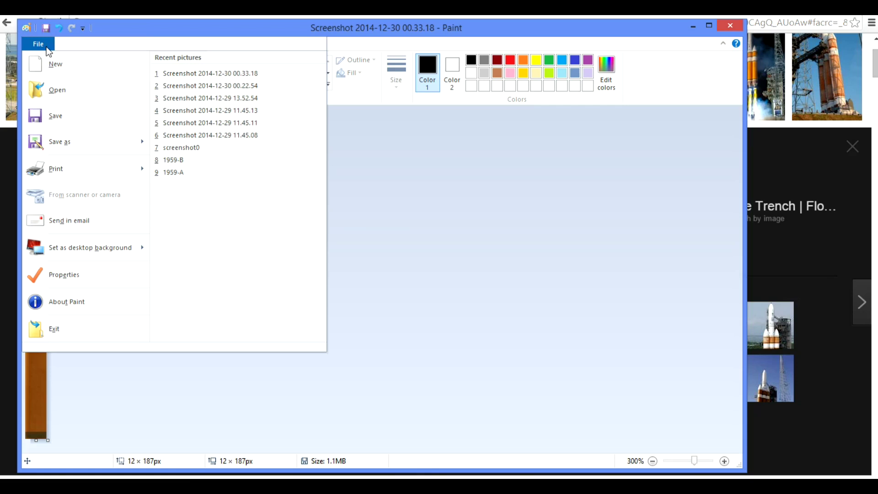
mouse_move(123, 168)
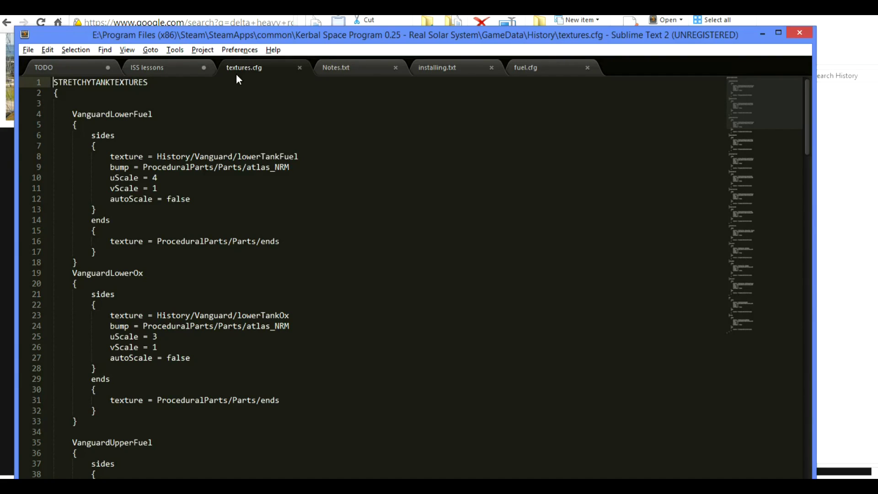
In textures.cfg in Sublime Text, insert a copy of the VanguardLowerFuel block at the start of the STRETCHYTANKTEXTURES section.
double_click(62, 82)
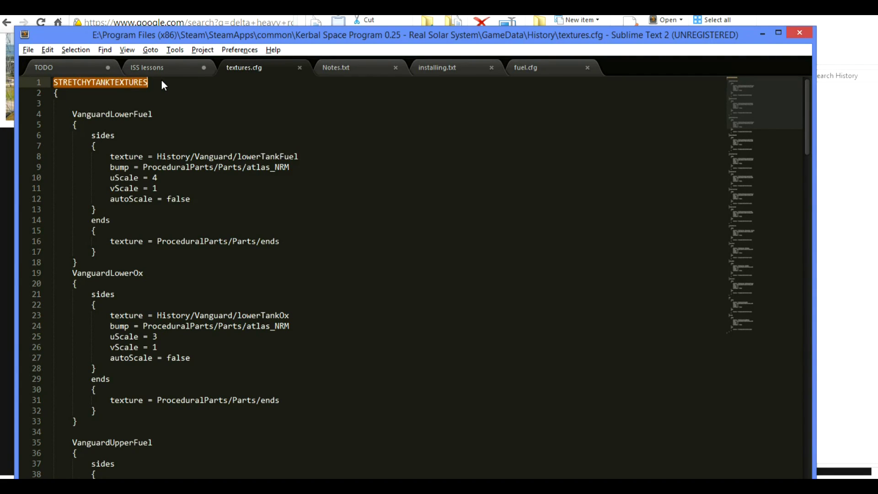
key(Down)
key(Down)
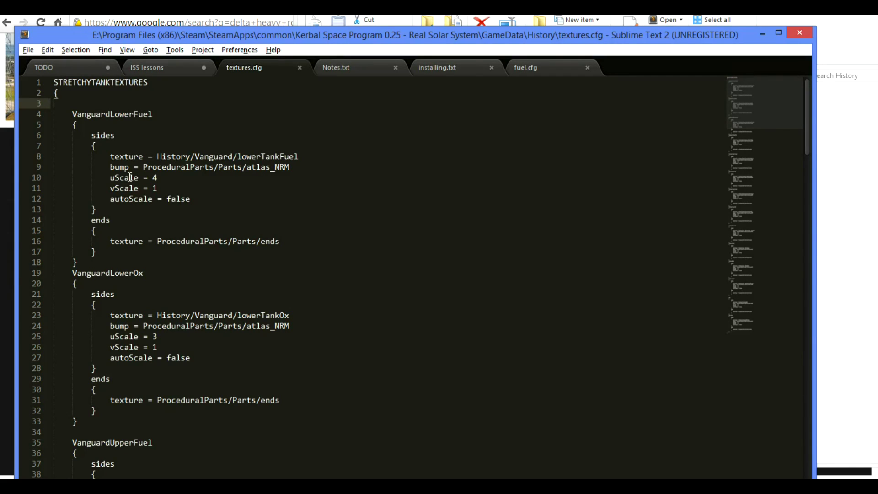
key(Down)
key(shift+Down)
key(shift+Down)
key(shift+Down)
key(shift+Down)
key(shift+Down)
key(shift+Down)
key(shift+Down)
key(shift+Down)
key(shift+Down)
key(shift+Down)
key(shift+Down)
key(shift+Down)
key(shift+Down)
key(shift+Down)
key(shift+Down)
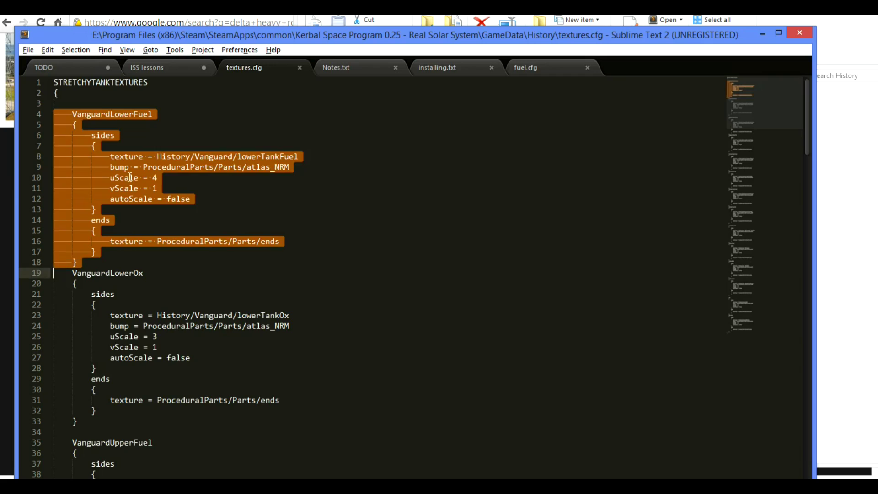
key(ctrl+c)
key(Up)
key(ctrl+v)
Rename the first VanguardLowerFuel block to Delta.
key(Up)
key(Up)
key(Up)
key(Up)
key(Up)
key(Up)
key(Up)
key(Up)
key(Up)
key(Up)
key(Up)
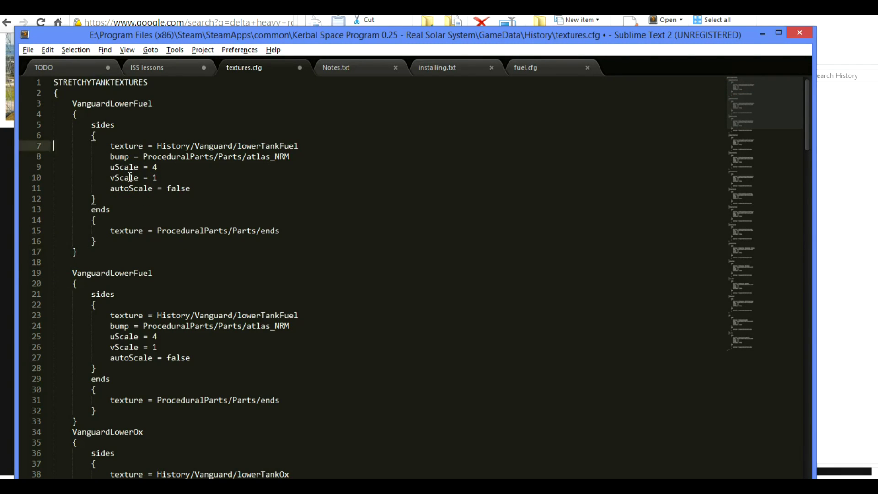
key(Up)
key(Up)
key(Up)
key(Up)
key(Up)
key(Down)
key(ctrl+d)
text(D)
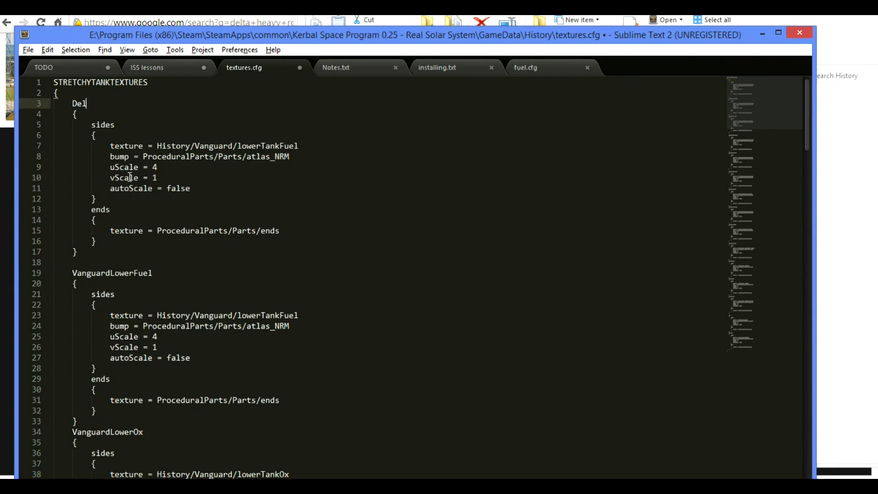
Check the image's file name in the History folder and set the Delta block's side texture path to History/delta.
key(Down)
key(Down)
key(Down)
key(Down)
key(End)
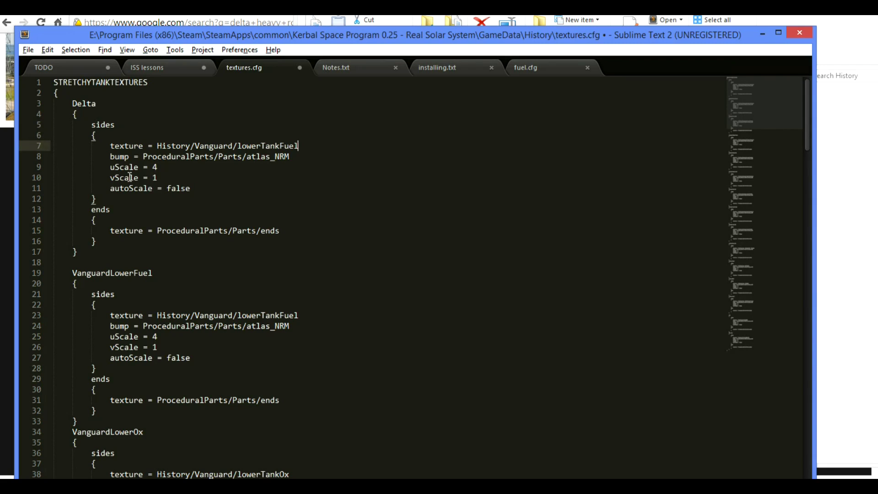
key(ctrl+shift+Left)
key(shift+Left)
key(ctrl+shift+Left)
key(BackSpace)
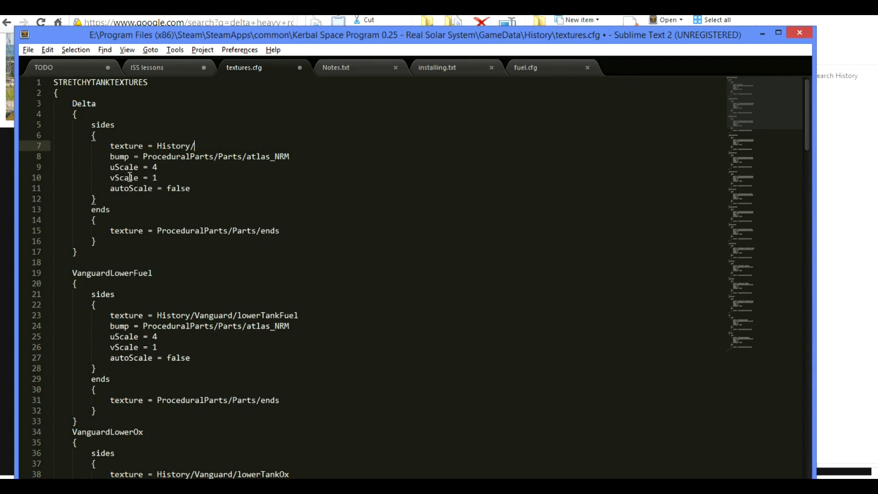
key(alt+Tab)
text(del)
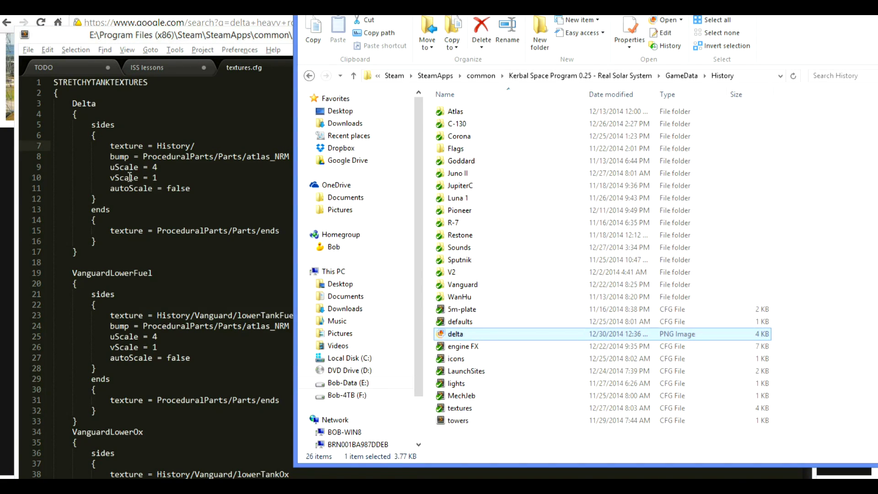
key(alt+Tab)
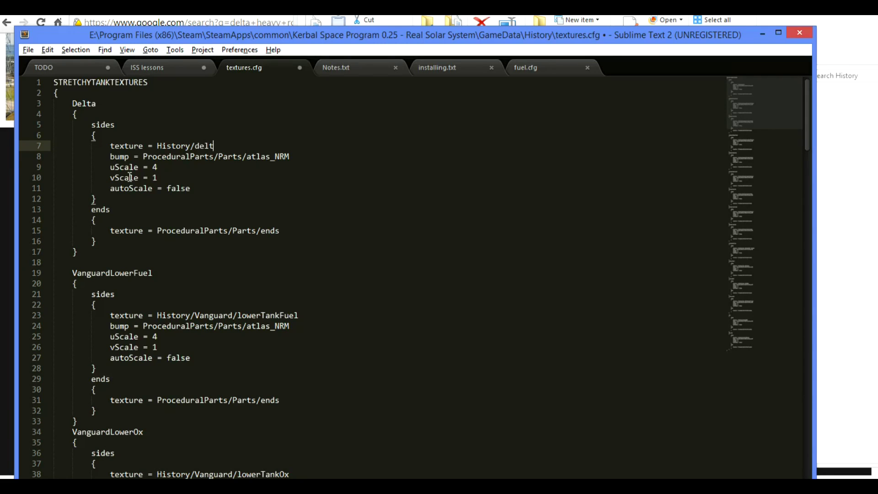
Set the Delta block's uScale to 1 and save textures.cfg.
key(Down)
key(Down)
key(BackSpace)
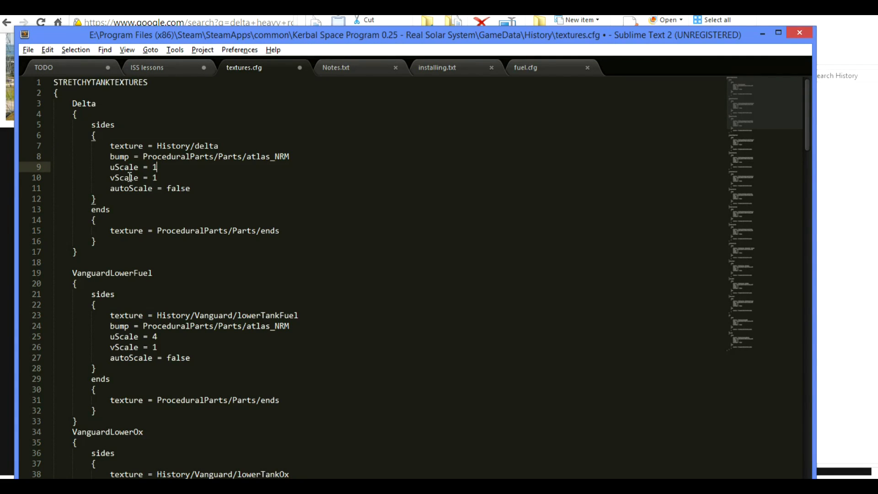
key(ctrl+s)
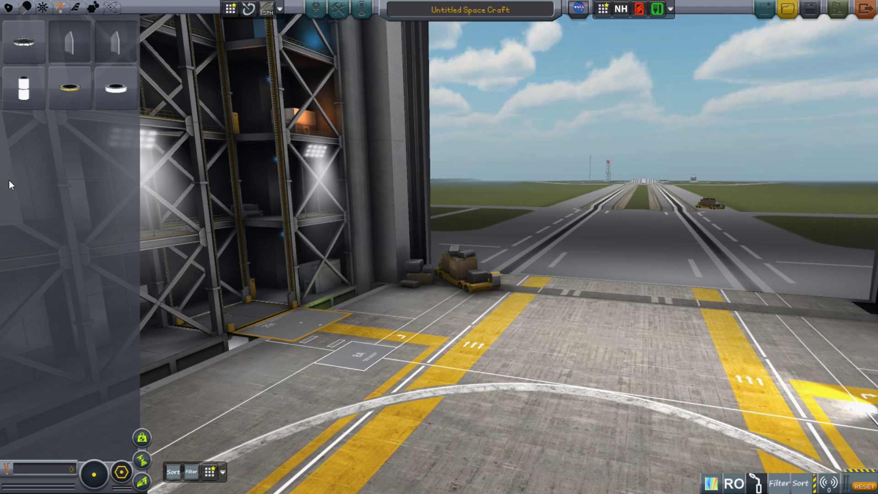
In the Kerbal Space Program editor, place a Procedural Structural Element and set its texture to Delta.
click(26, 100)
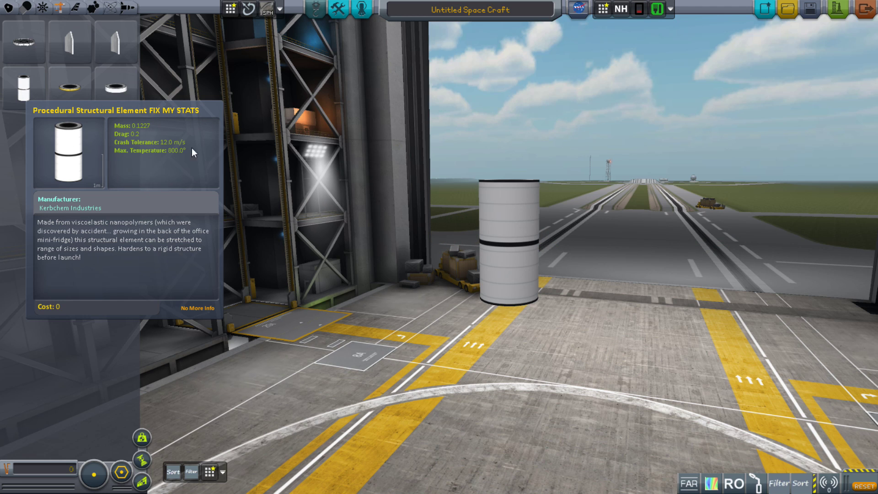
drag(331, 259, 452, 246)
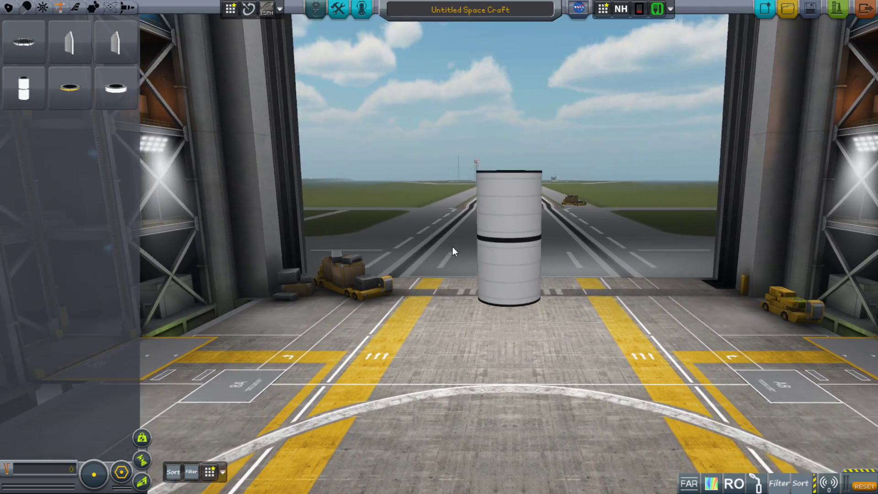
right_click(487, 242)
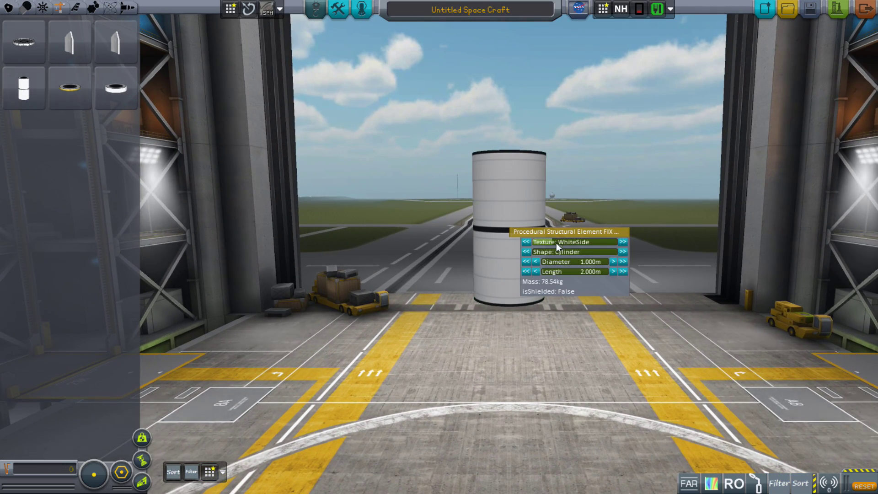
drag(558, 245, 569, 244)
click(569, 244)
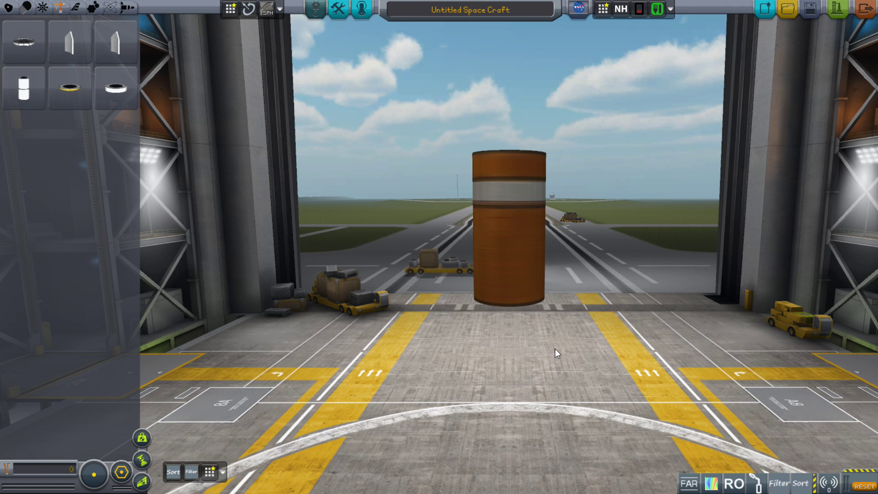
Set the structural element's diameter to 2 m and increase its length to form a tall booster.
drag(320, 320, 437, 294)
right_click(520, 279)
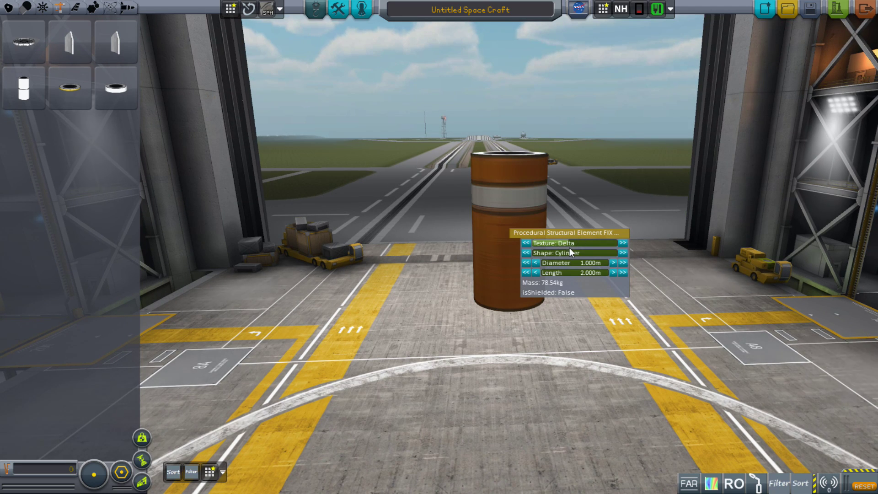
drag(465, 364, 459, 357)
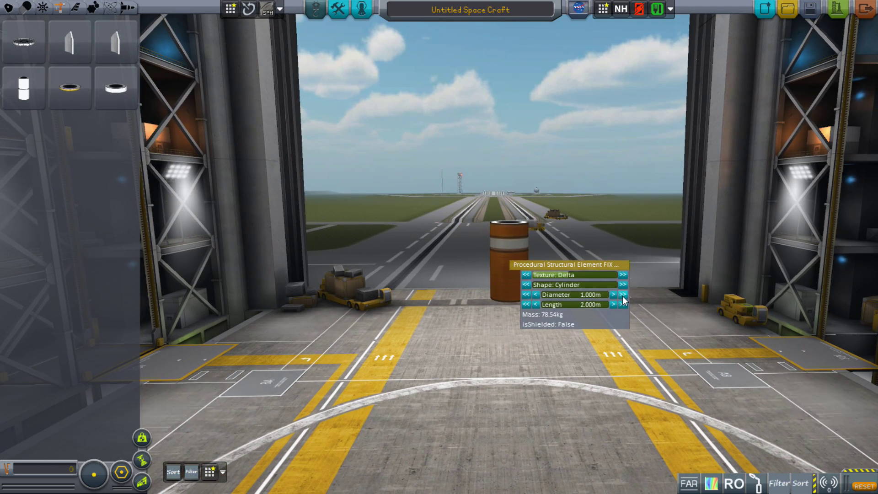
click(623, 296)
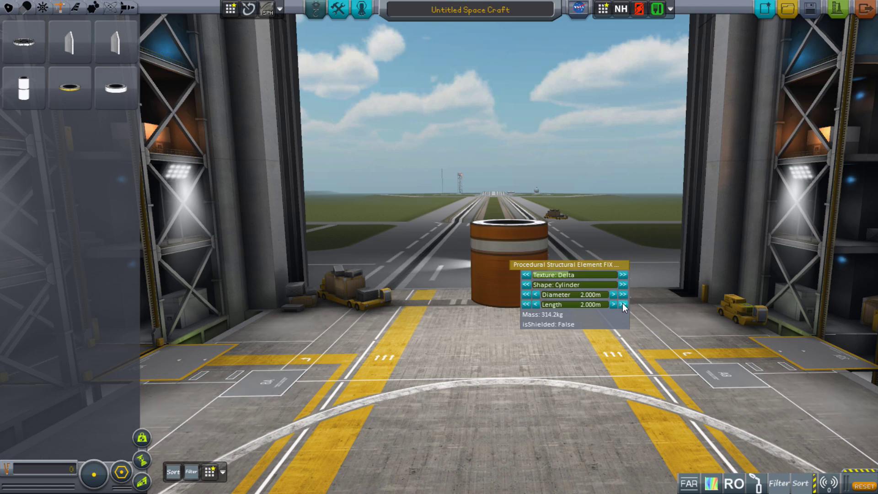
click(623, 305)
click(622, 304)
click(622, 304)
click(622, 304)
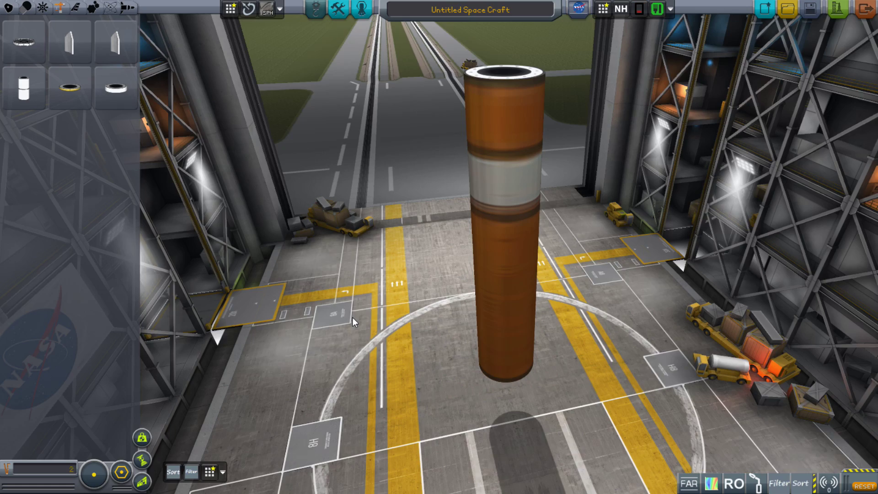
Examine how the Delta texture wraps around the lengthened cylinder from several angles and distances.
drag(352, 318, 320, 254)
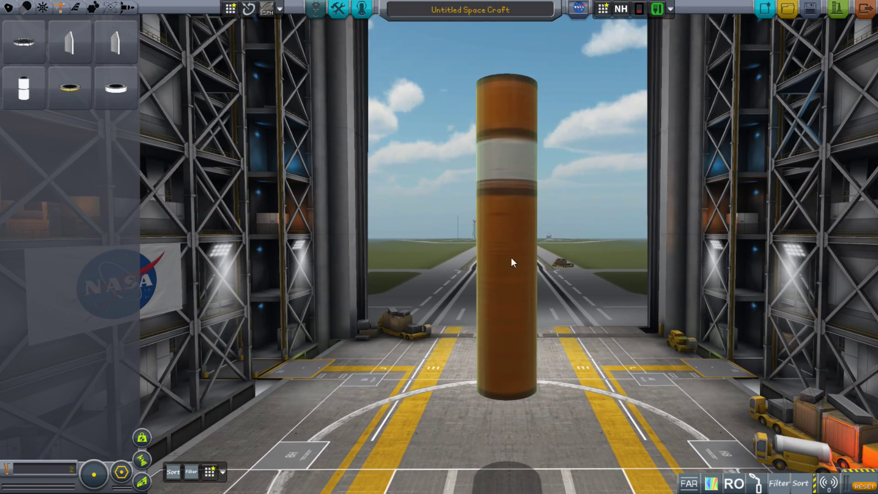
mouse_move(358, 210)
mouse_down()
mouse_move(391, 274)
mouse_move(389, 231)
mouse_move(360, 222)
mouse_up()
scroll(359, 223, down, 3)
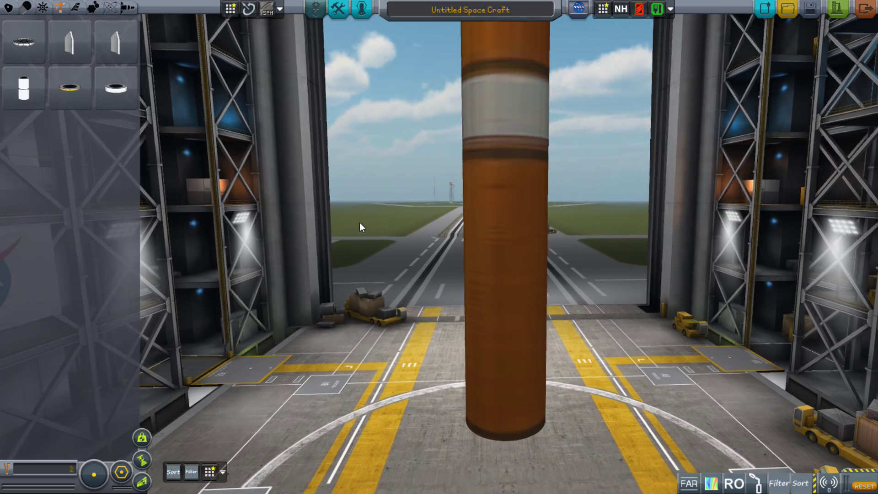
scroll(449, 420, down, 2)
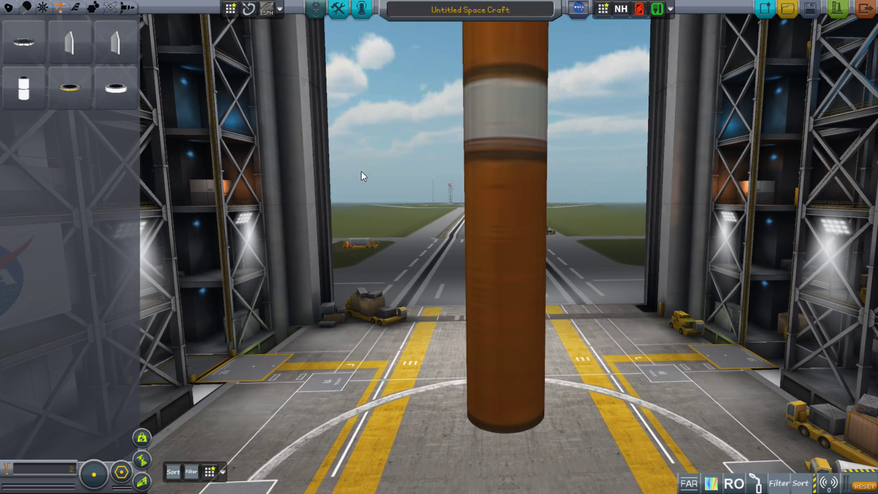
scroll(364, 188, up, 2)
drag(365, 191, 317, 169)
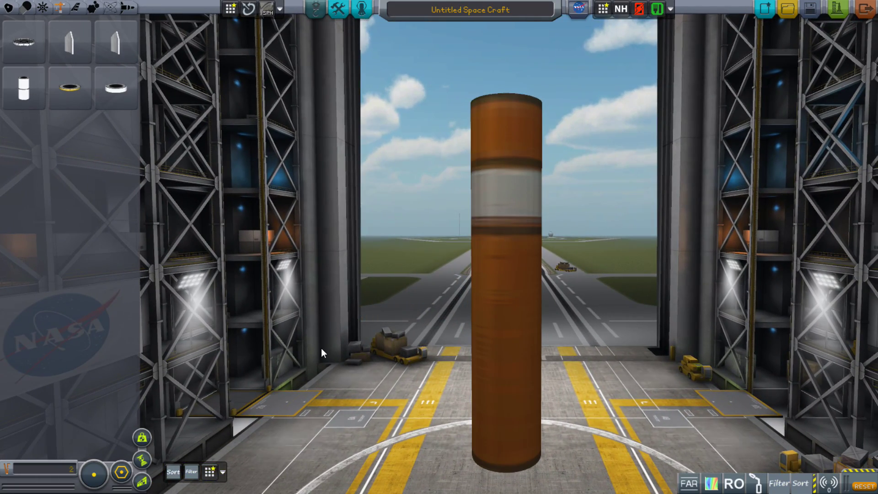
drag(321, 348, 354, 356)
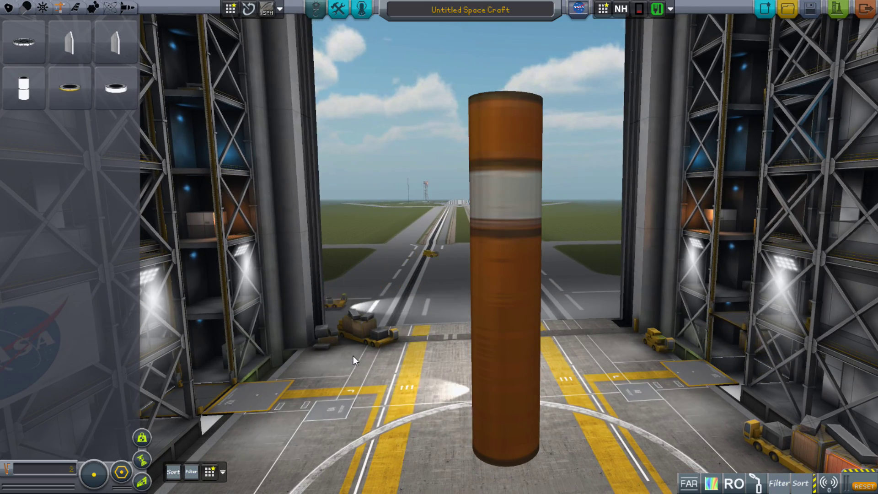